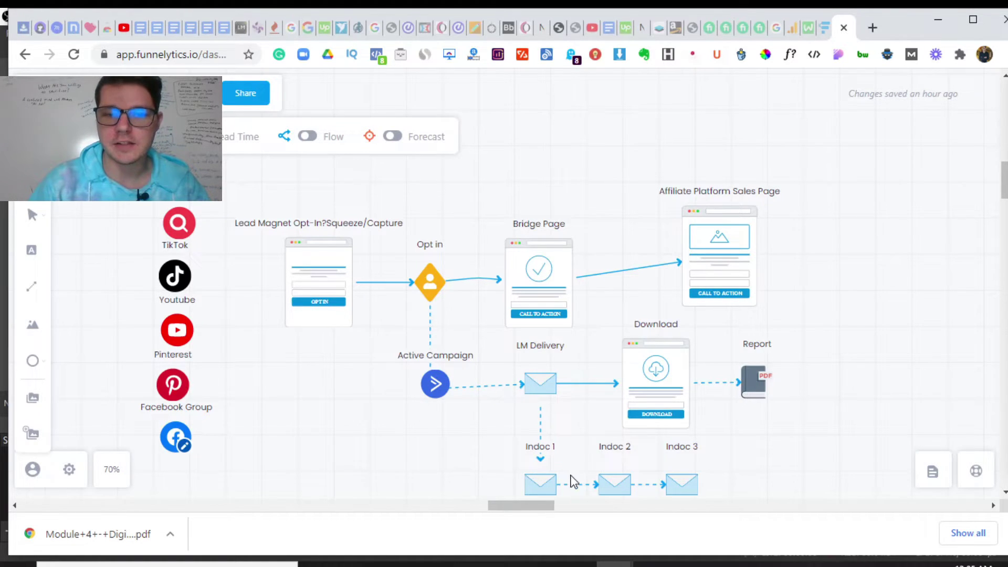
{"action": "scroll", "coordinate": [608, 464], "scroll_direction": "down", "scroll_amount": 1}
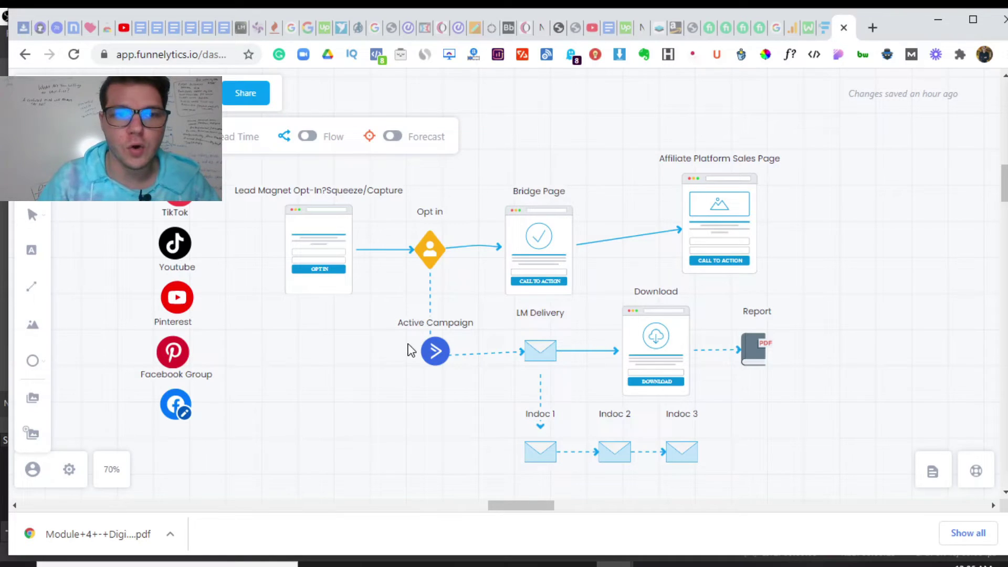
{"action": "scroll", "coordinate": [270, 316], "scroll_direction": "up", "scroll_amount": 2}
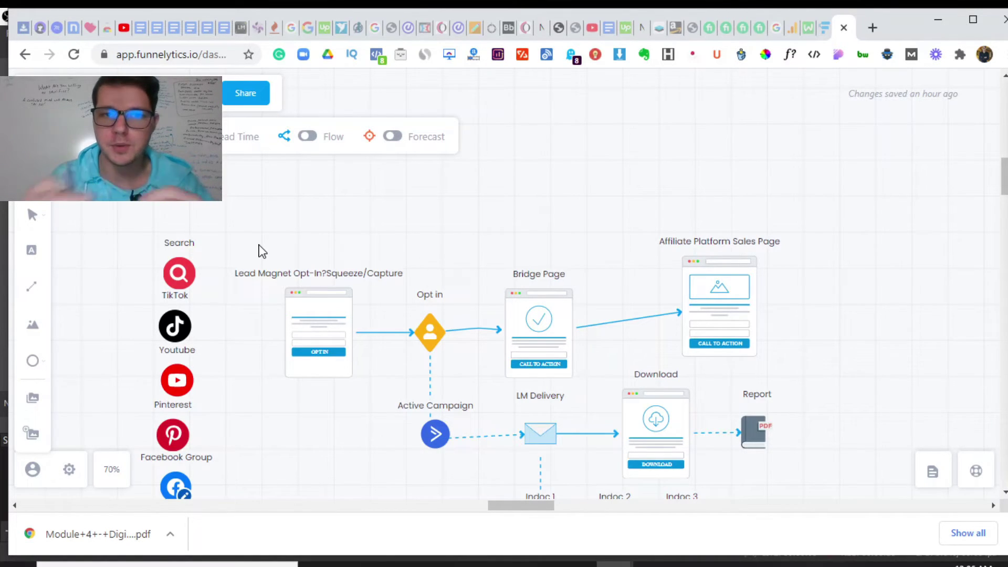
{"action": "scroll", "coordinate": [261, 250], "scroll_direction": "down", "scroll_amount": 2}
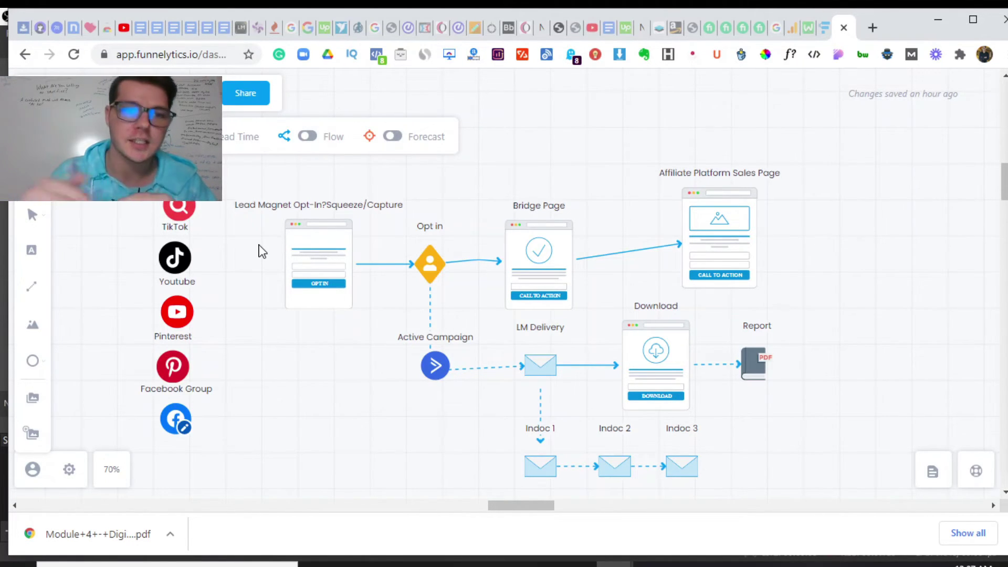
{"action": "left_click_drag", "start_coordinate": [262, 251], "coordinate": [293, 365]}
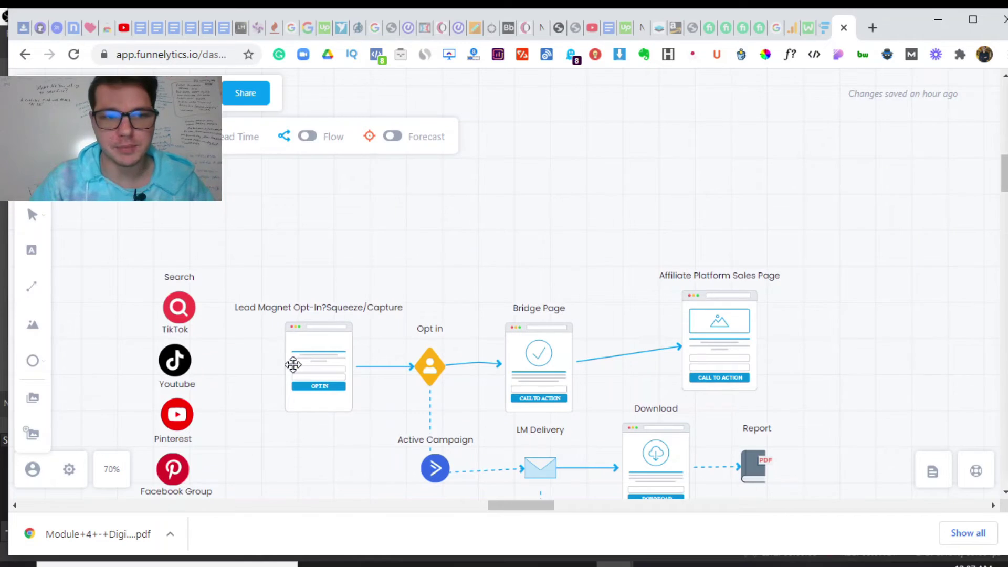
{"action": "scroll", "coordinate": [293, 366], "scroll_direction": "down", "scroll_amount": 3}
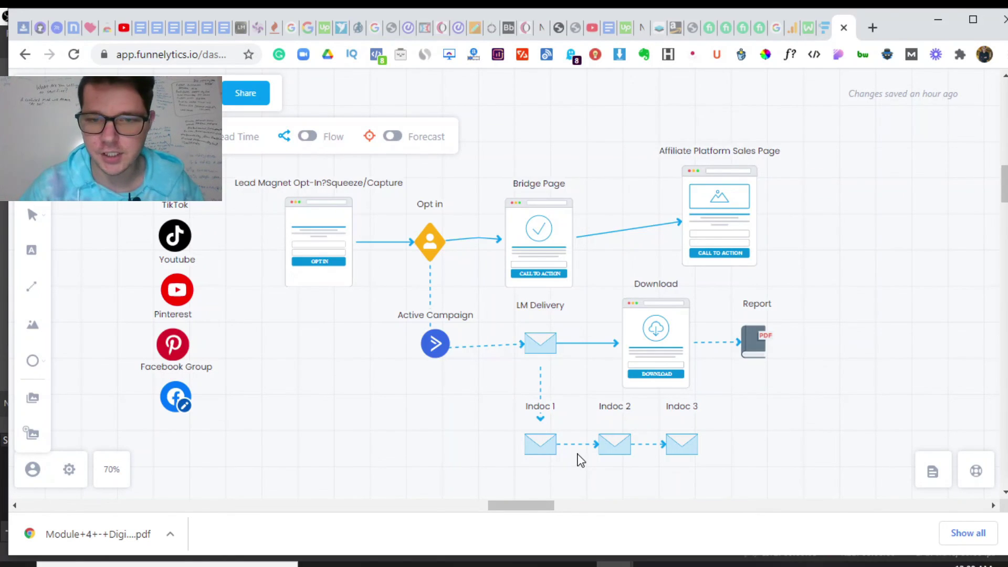
{"action": "scroll", "coordinate": [580, 460], "scroll_direction": "down", "scroll_amount": 3}
{"action": "scroll", "coordinate": [580, 460], "scroll_direction": "up", "scroll_amount": 3}
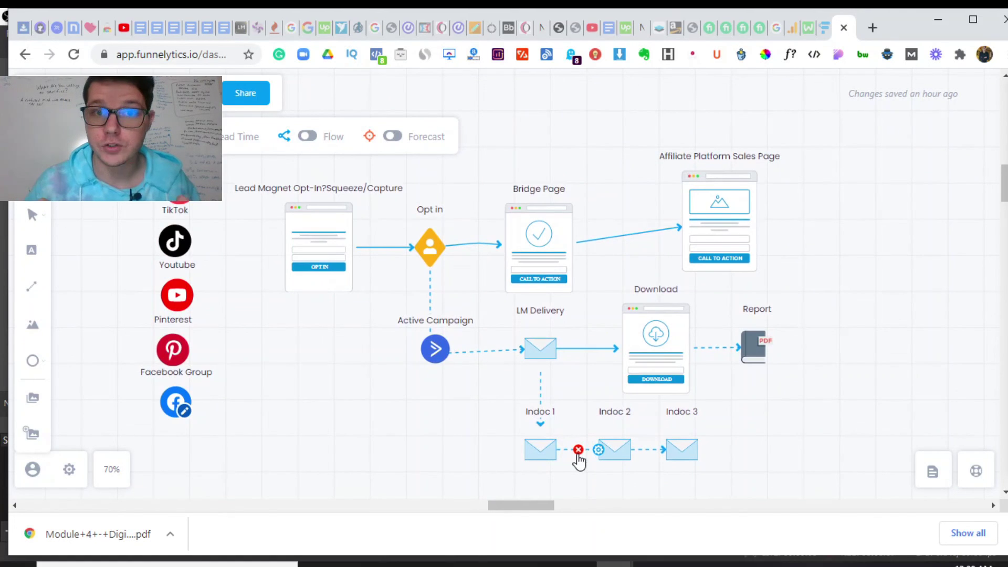